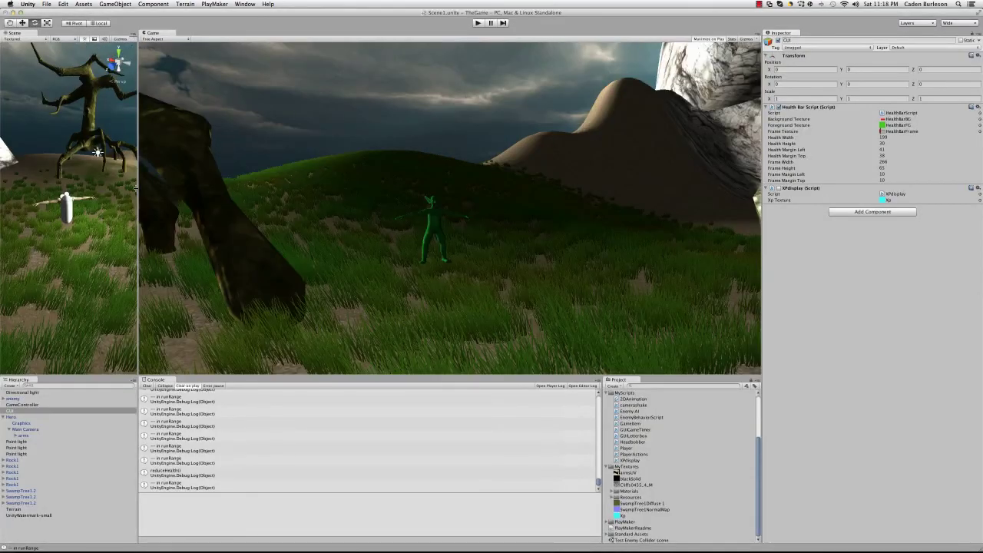
Widen the Scene view beside the Game view, then drag the Console divider down to heighten both.
mouse_move(137, 188)
left_mouse_down()
mouse_move(349, 202)
mouse_move(390, 215)
left_mouse_up()
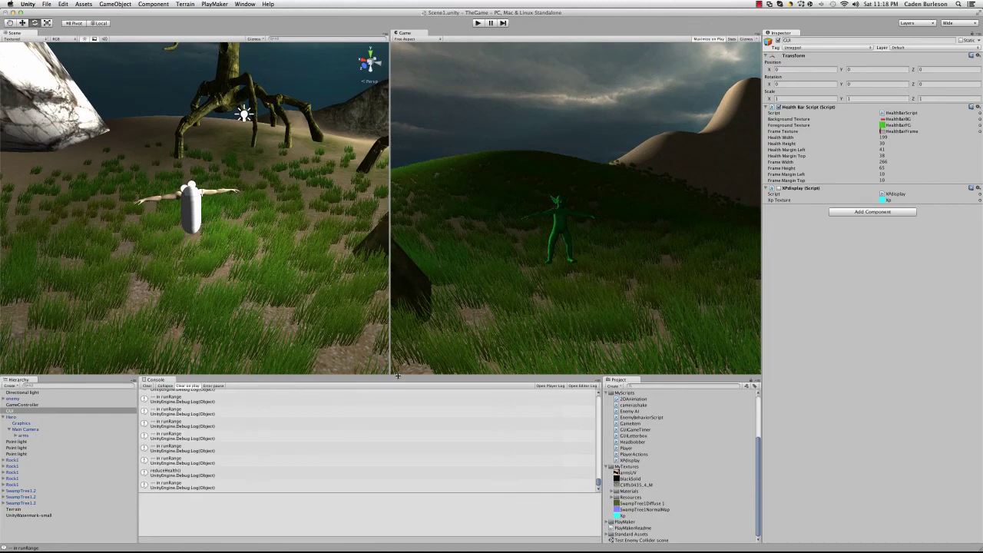
left_click_drag(396, 375, 403, 407)
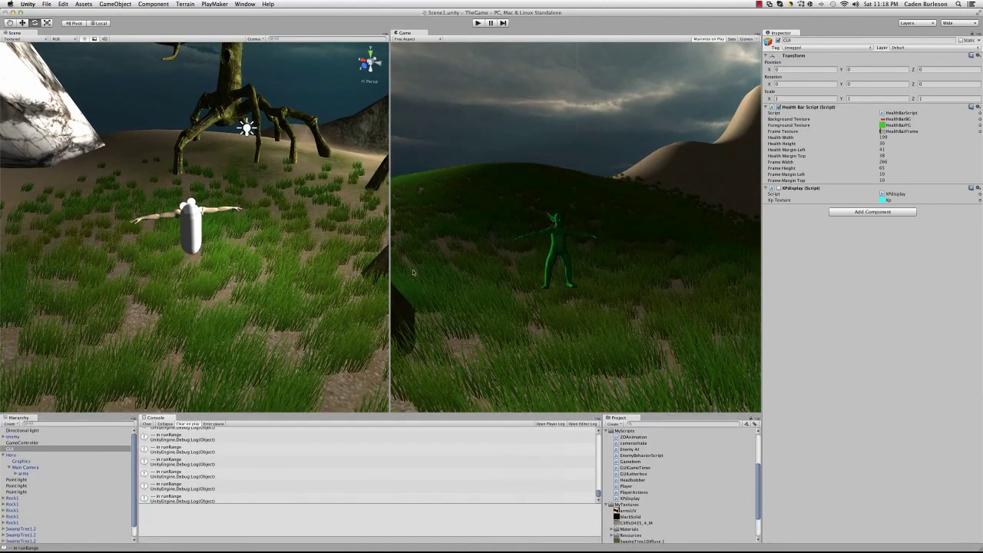
Enter play mode, walk toward the tree and rock, then back away from the goblin.
left_click(478, 23)
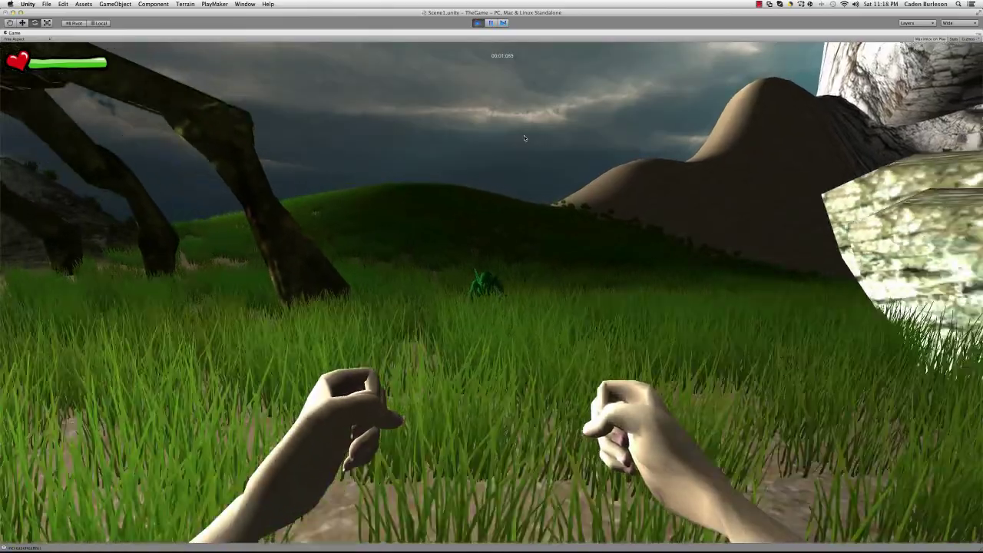
key("w")
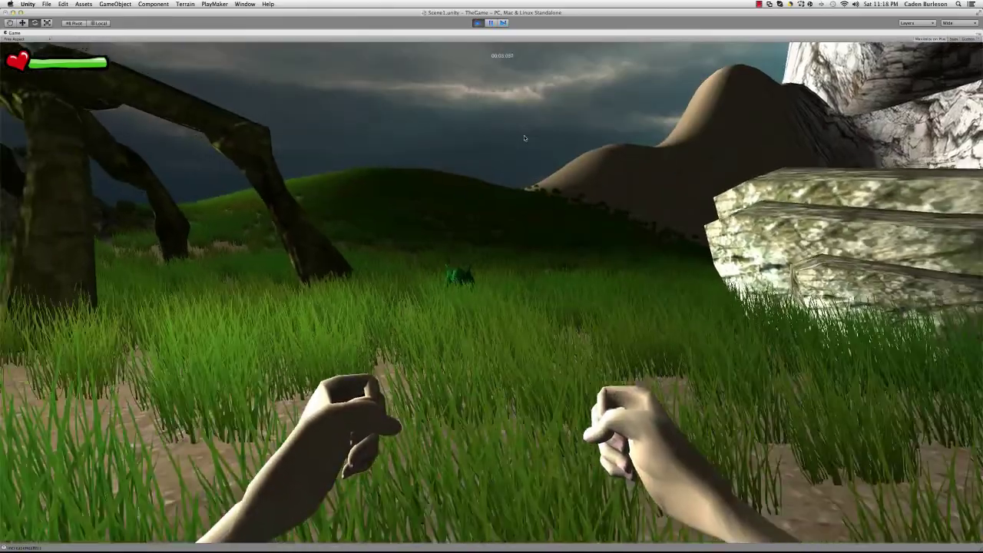
key("s")
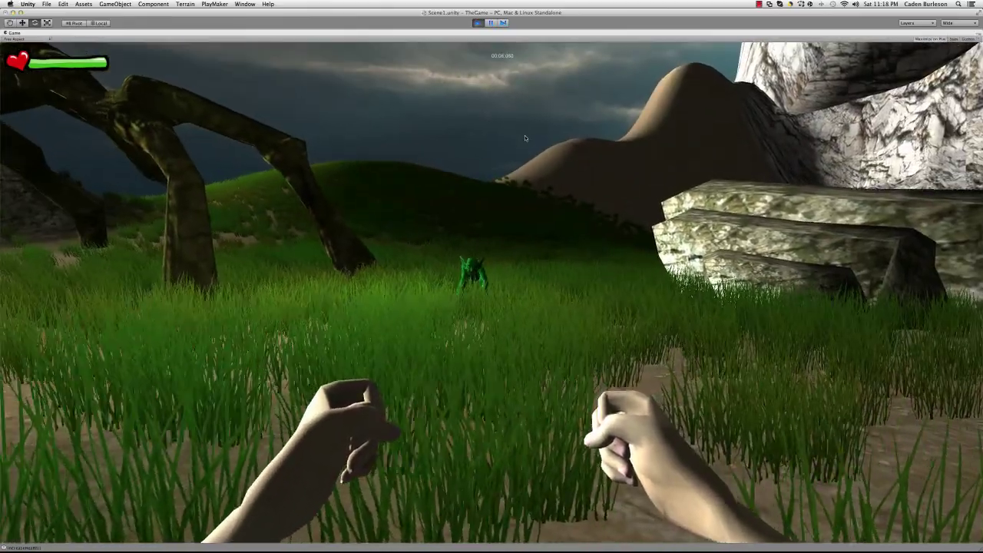
key("s")
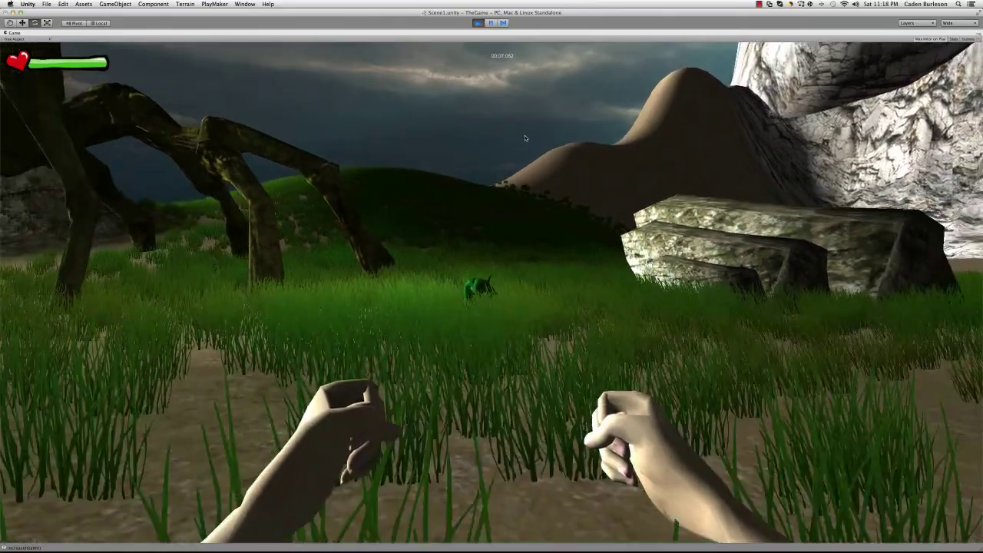
key("s")
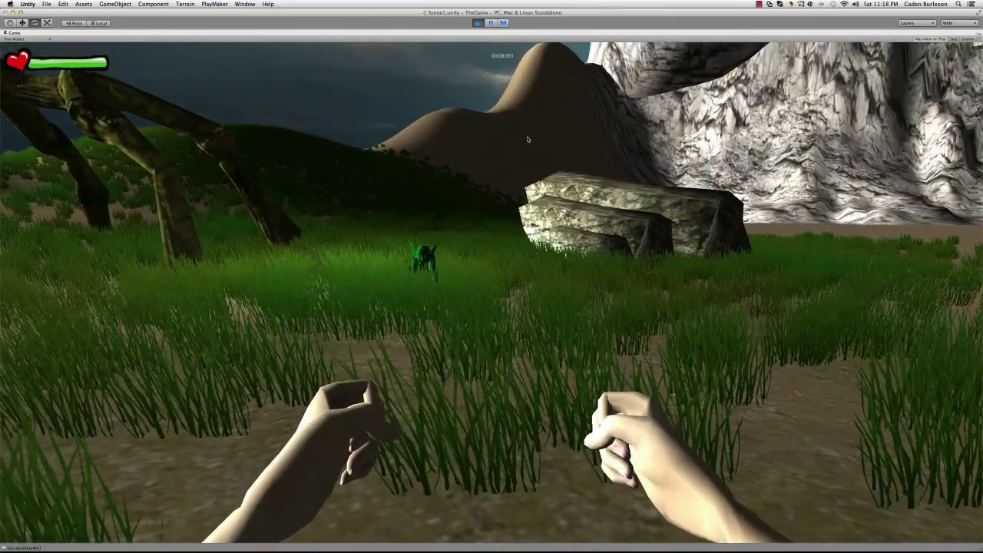
Strafe left past the trees and keep retreating to the rock overhang.
key("a")
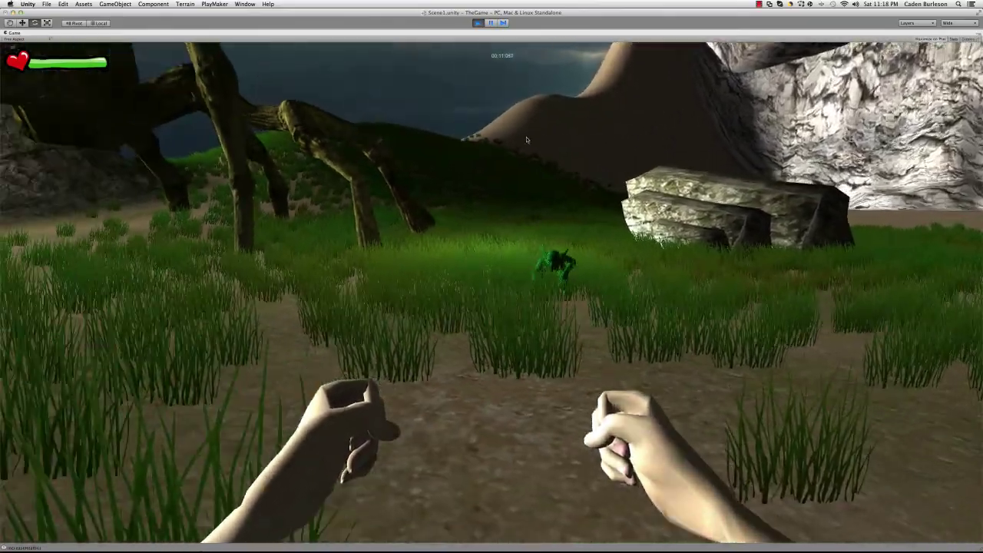
key("a")
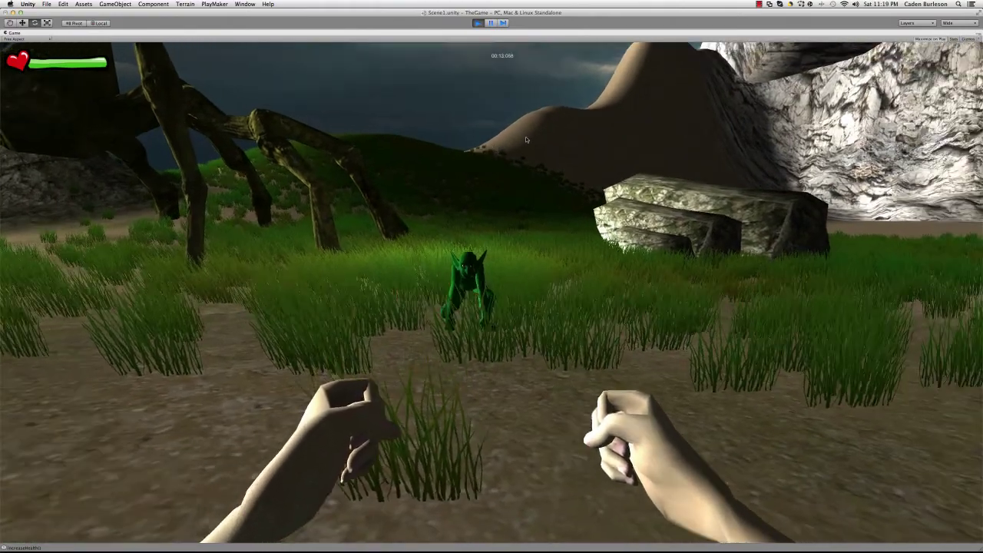
key("s")
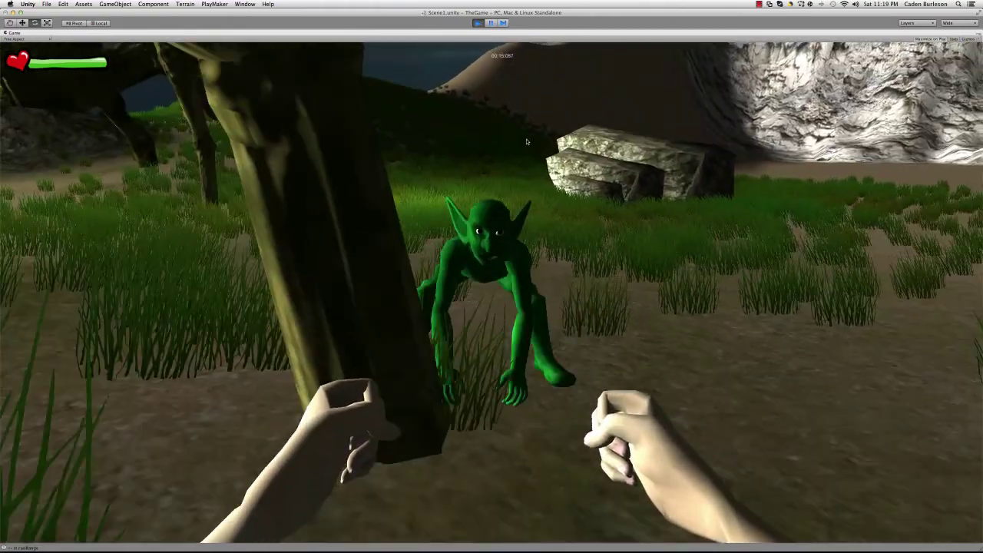
key("s")
key("s")
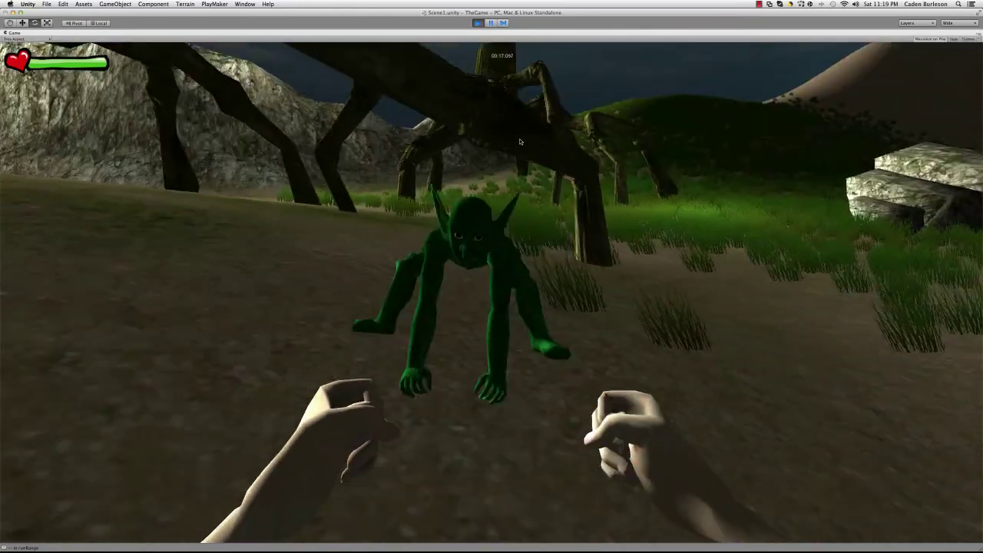
key("s")
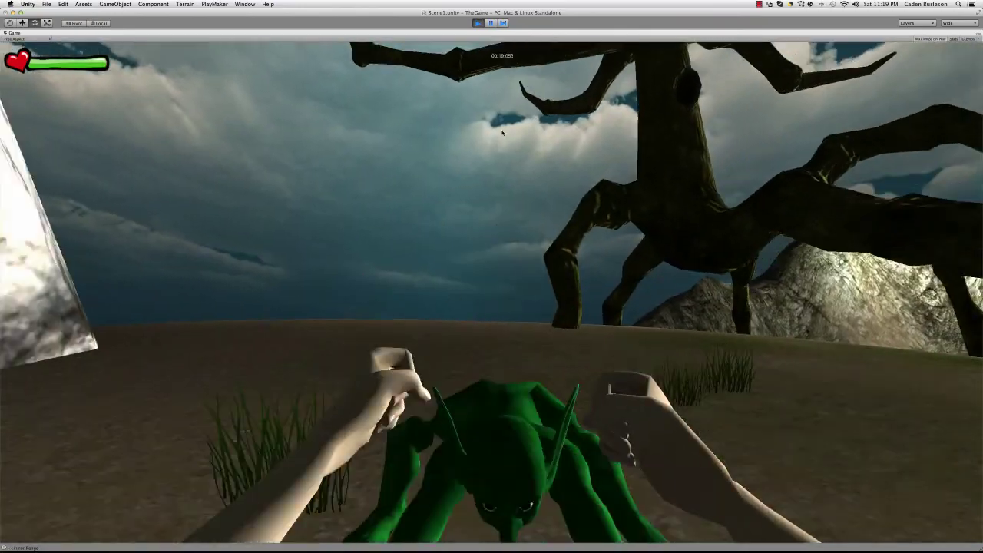
key("s")
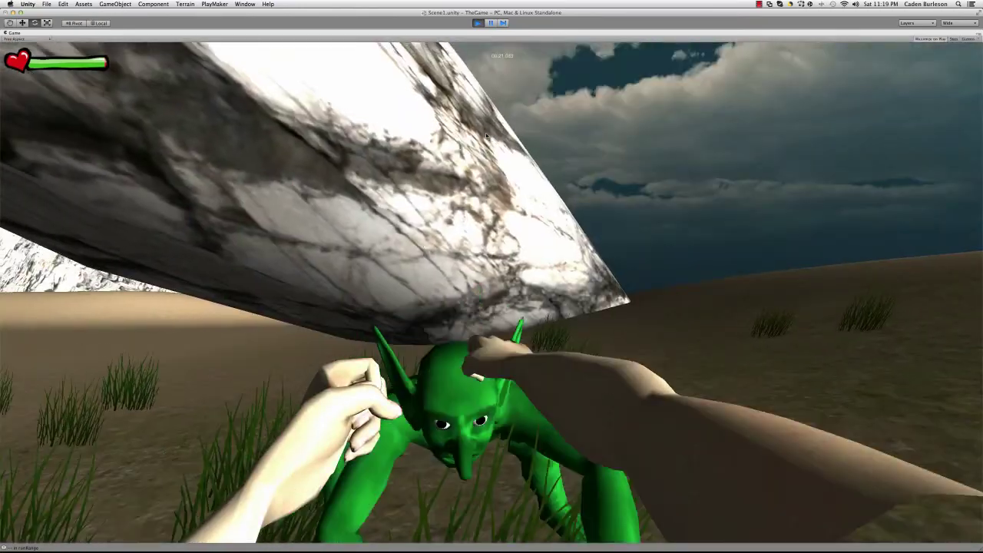
key("s")
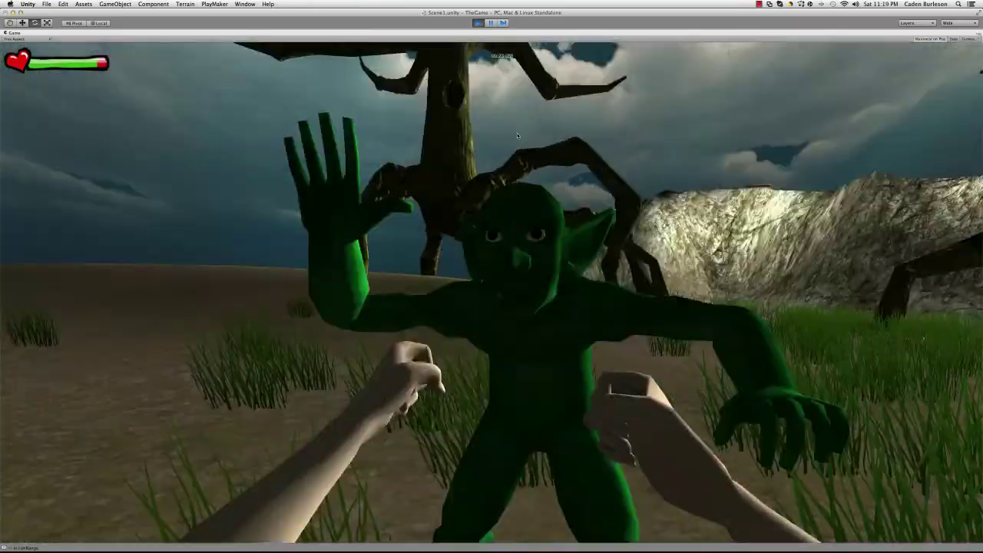
Leave the overhang and circle the goblin, ending back under the rock.
key("s")
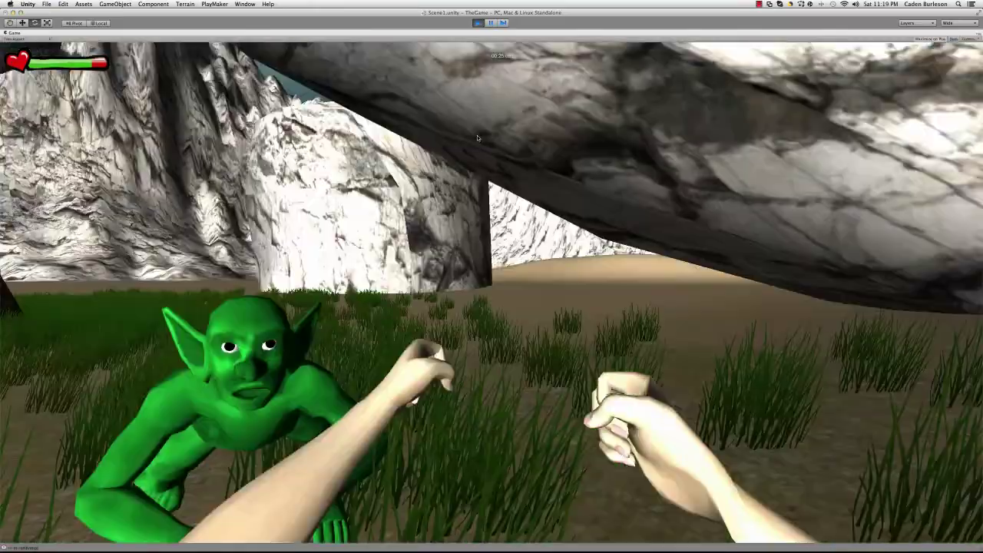
key("s")
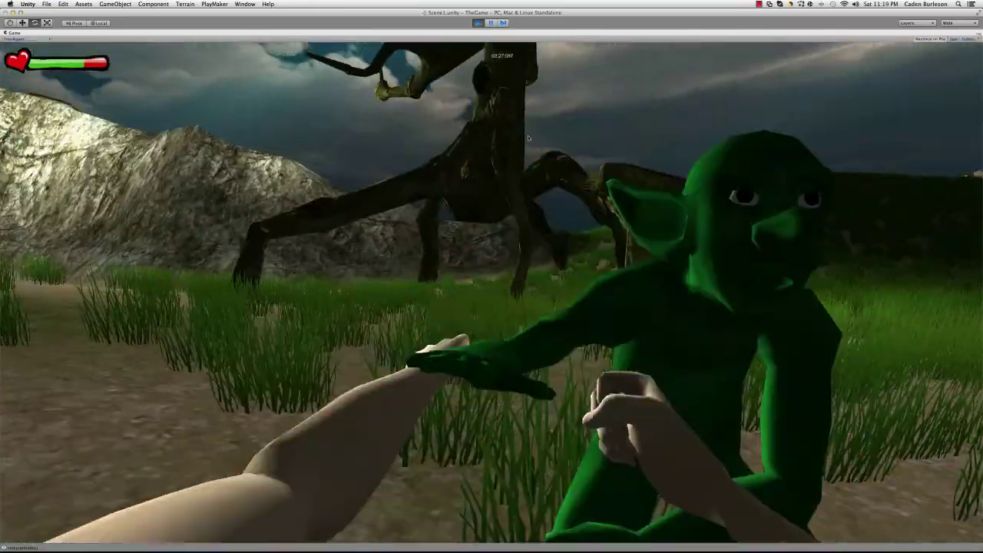
key("s")
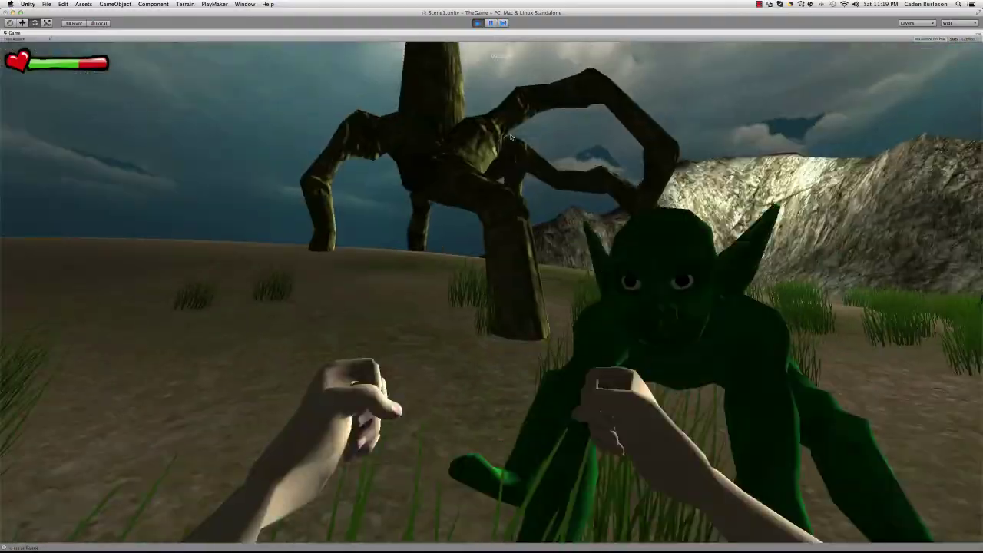
key("s")
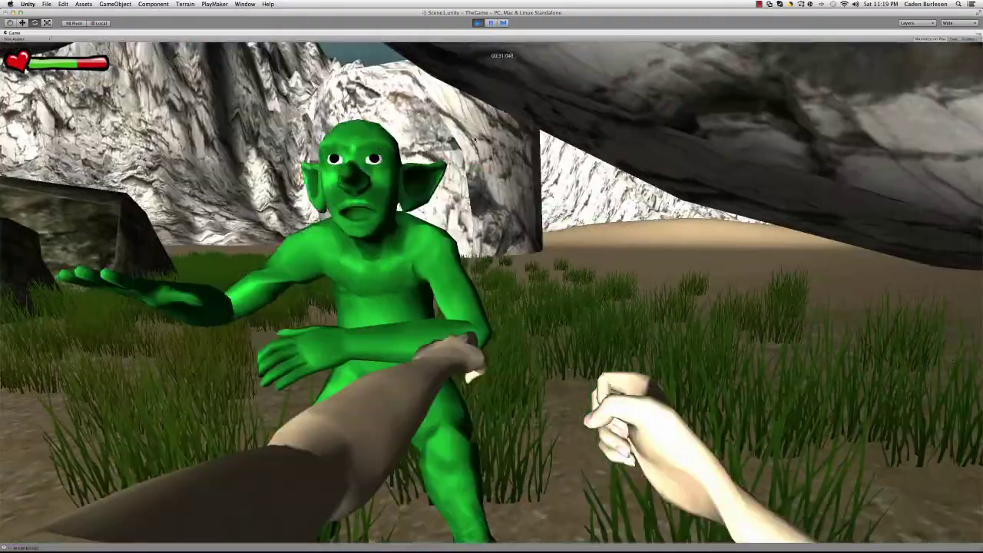
key("s")
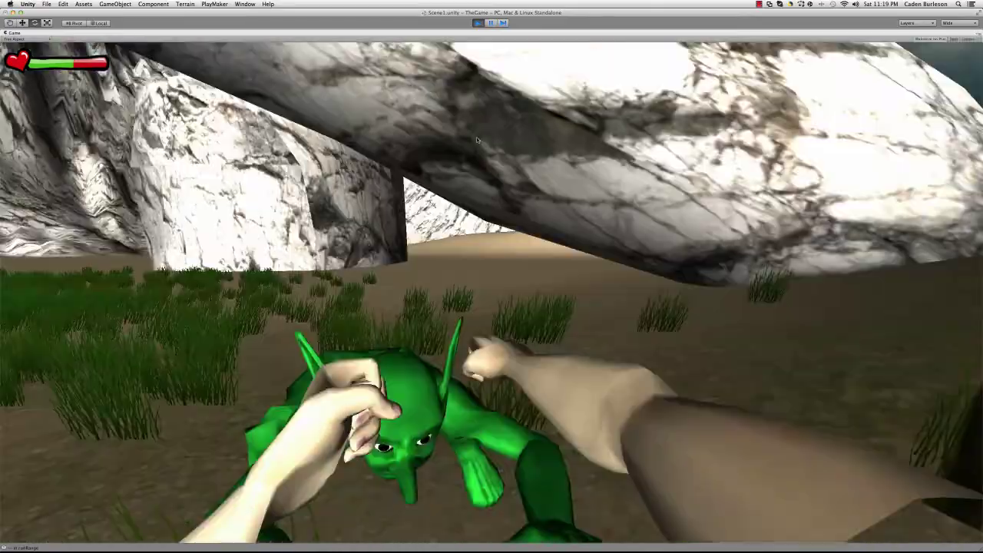
key("s")
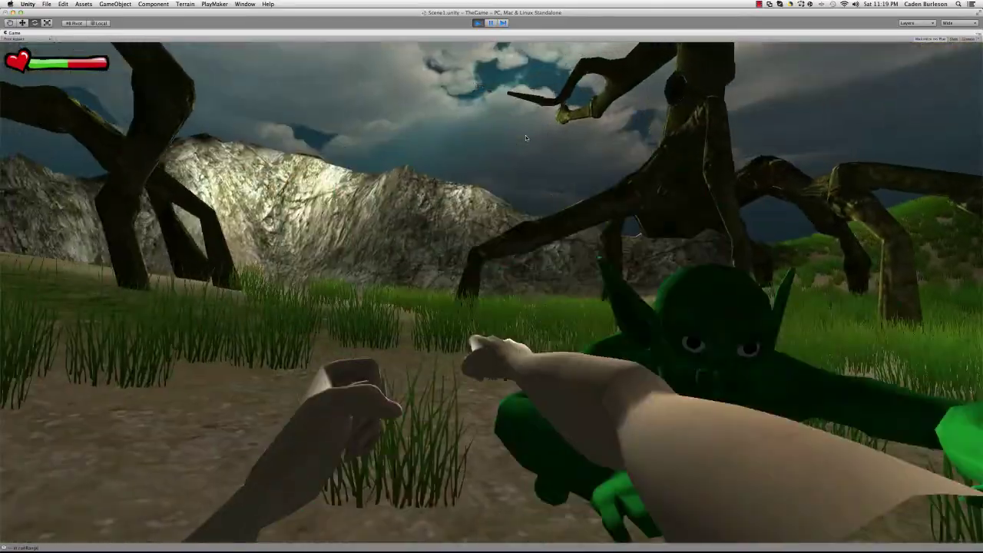
key("s")
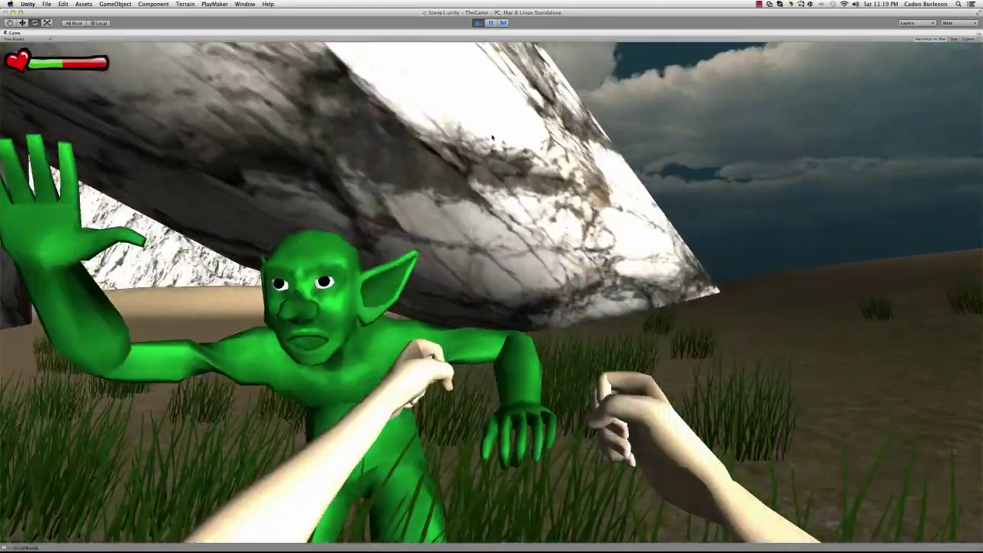
key("s")
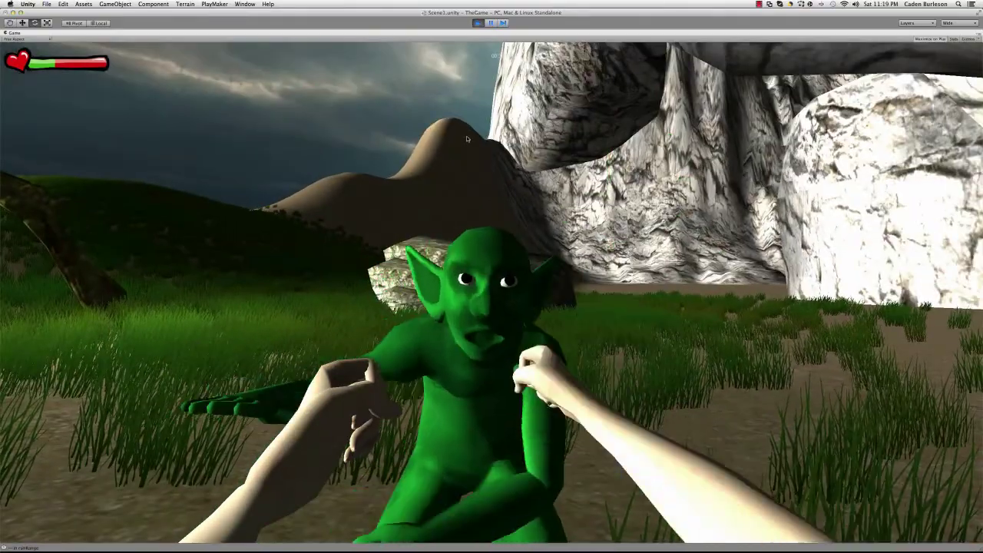
key("s")
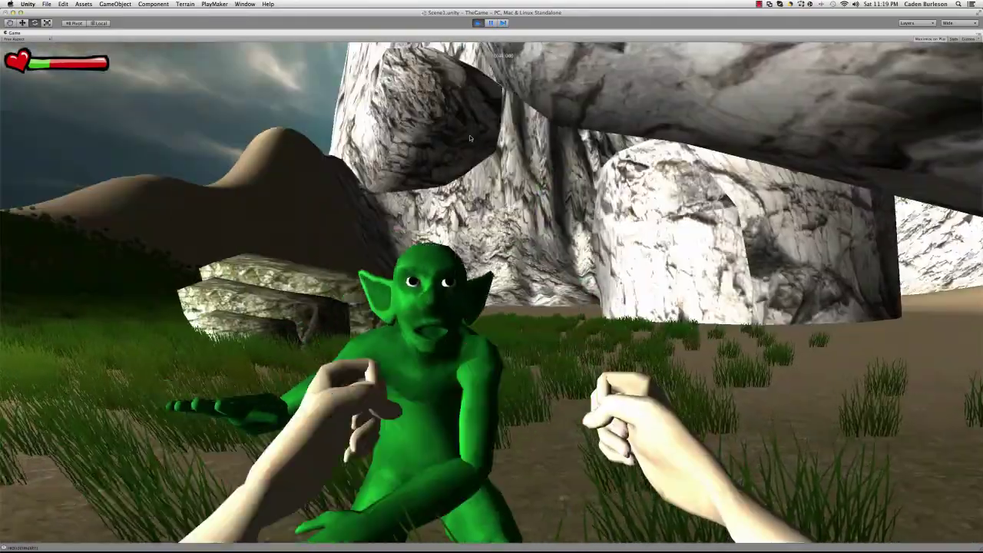
Dodge around the goblin near the rock, settling between the tree and rock slab.
key("s")
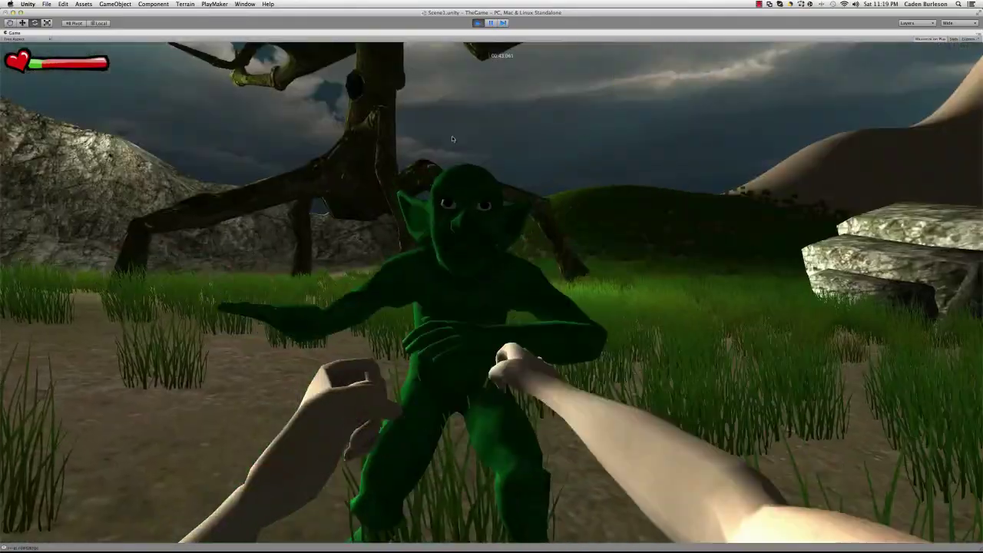
key("s")
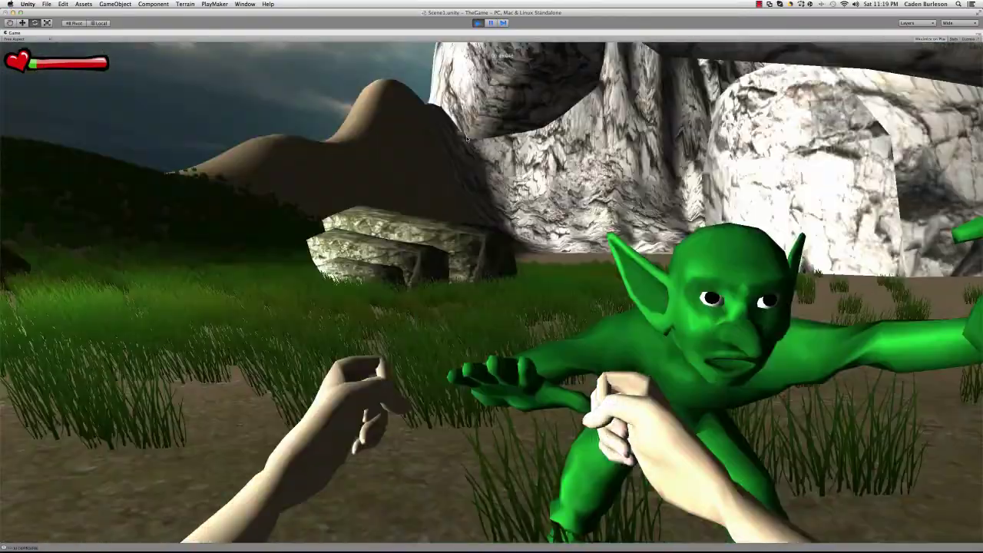
key("s")
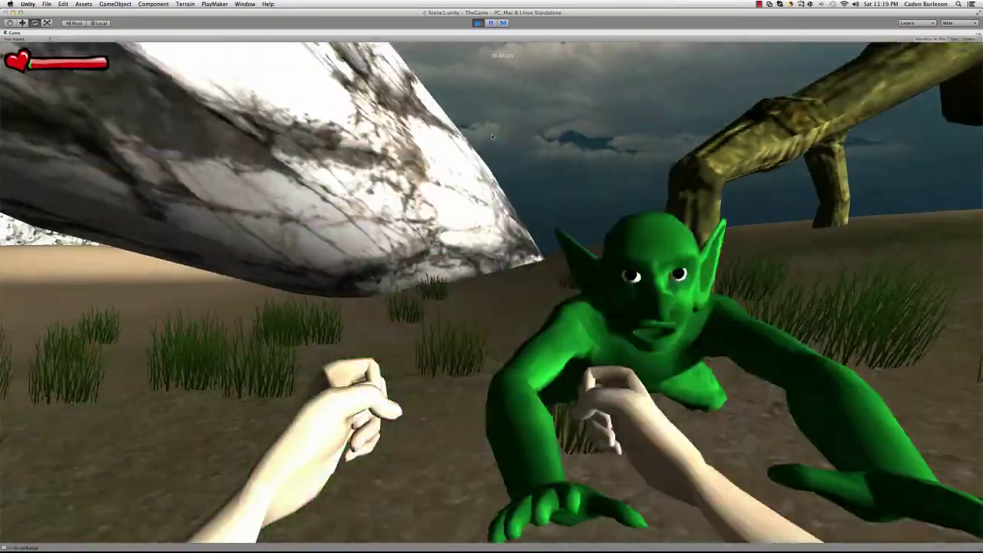
key("s")
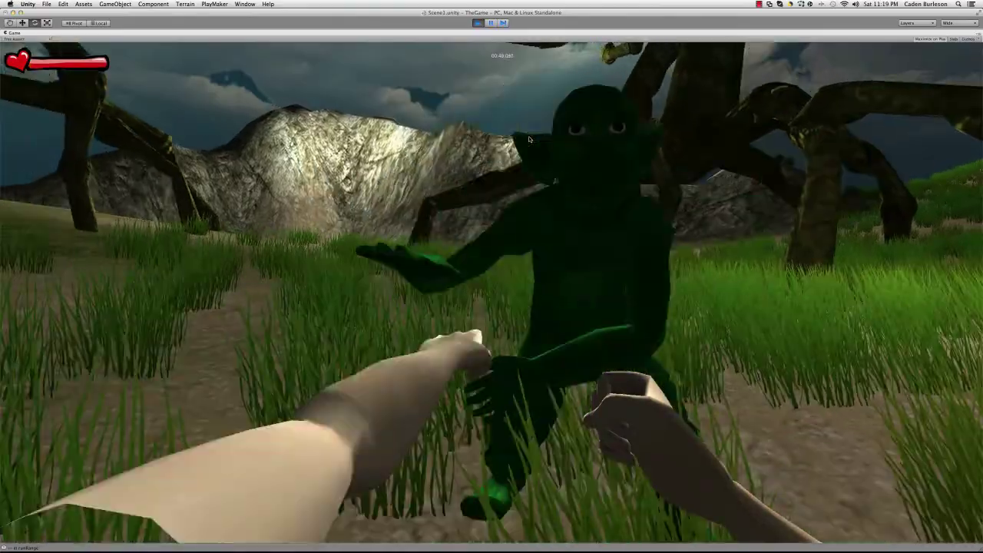
key("s")
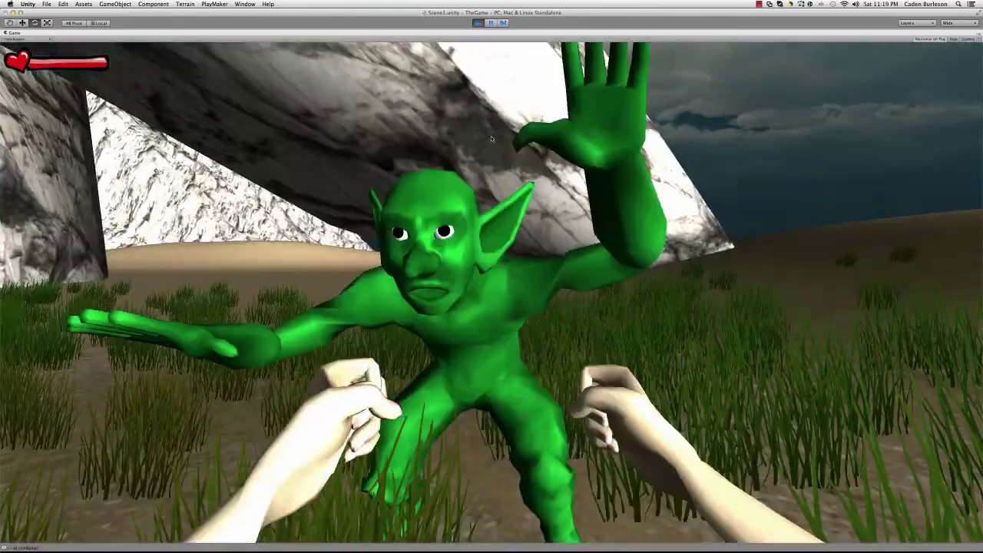
key("s")
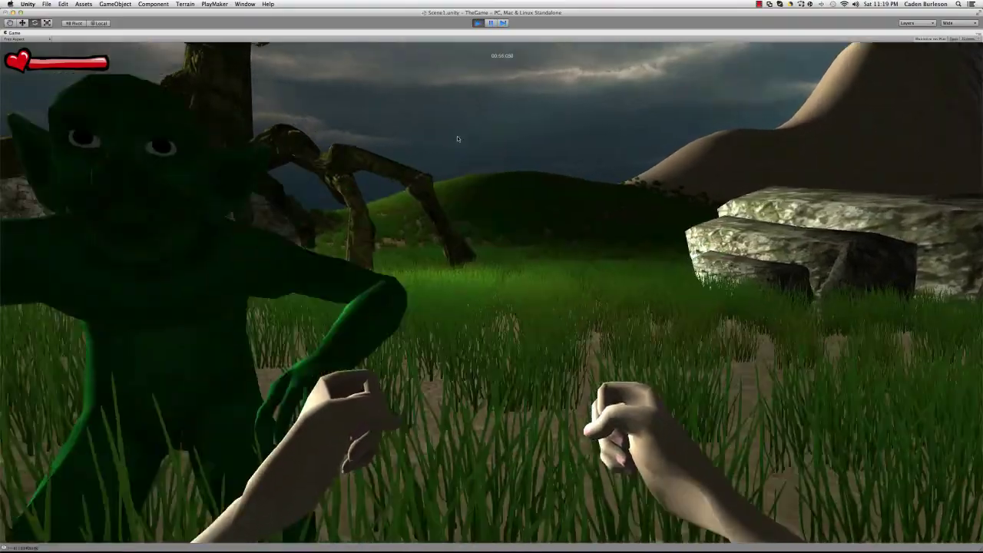
key("s")
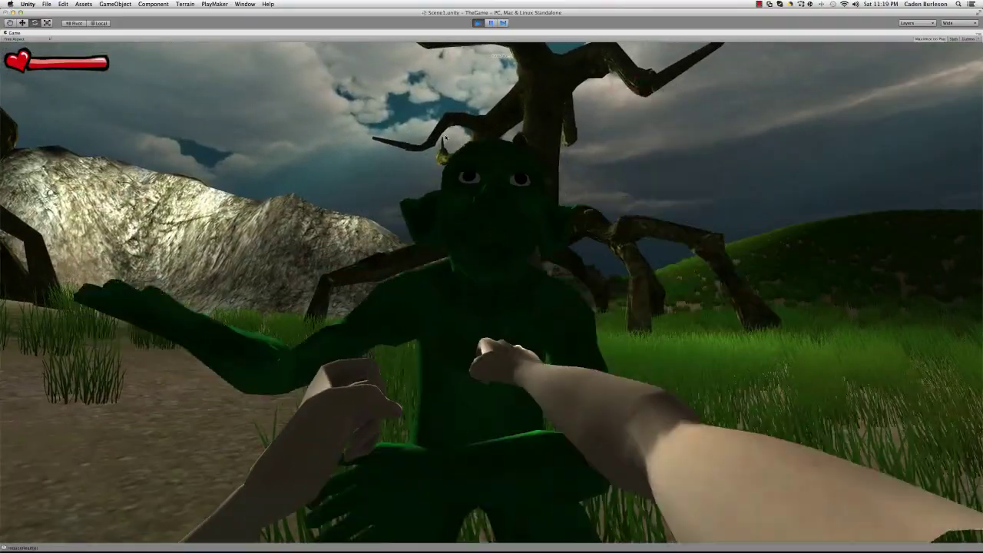
key("s")
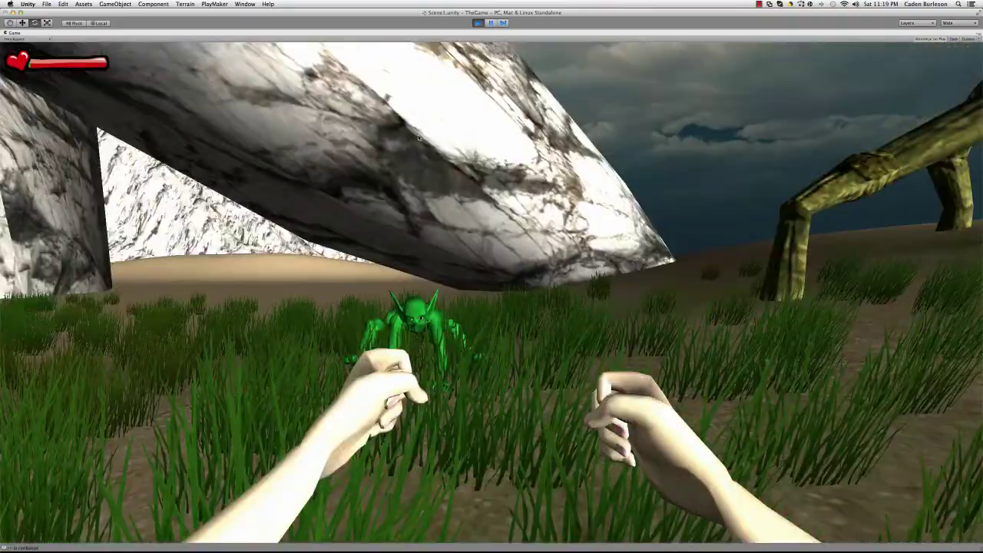
key("w")
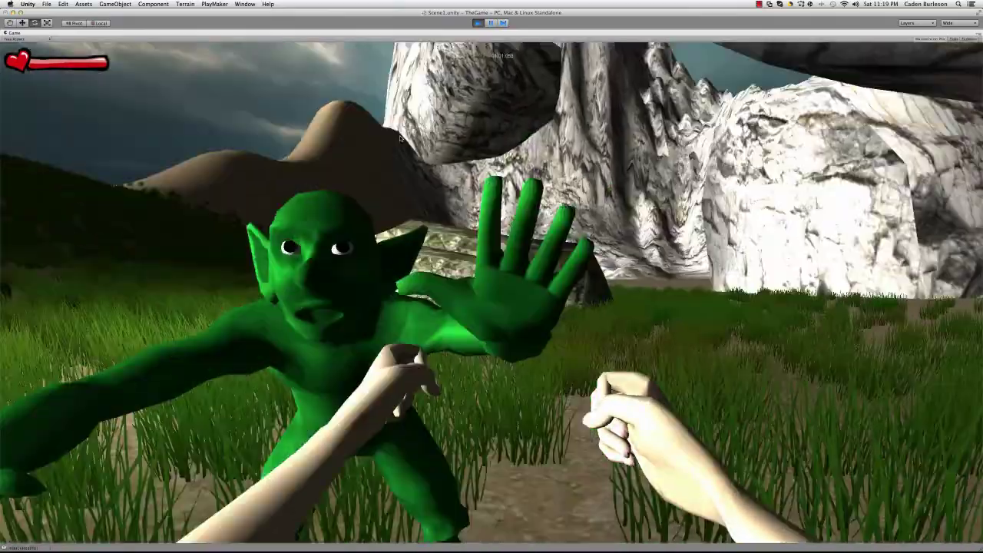
key("s")
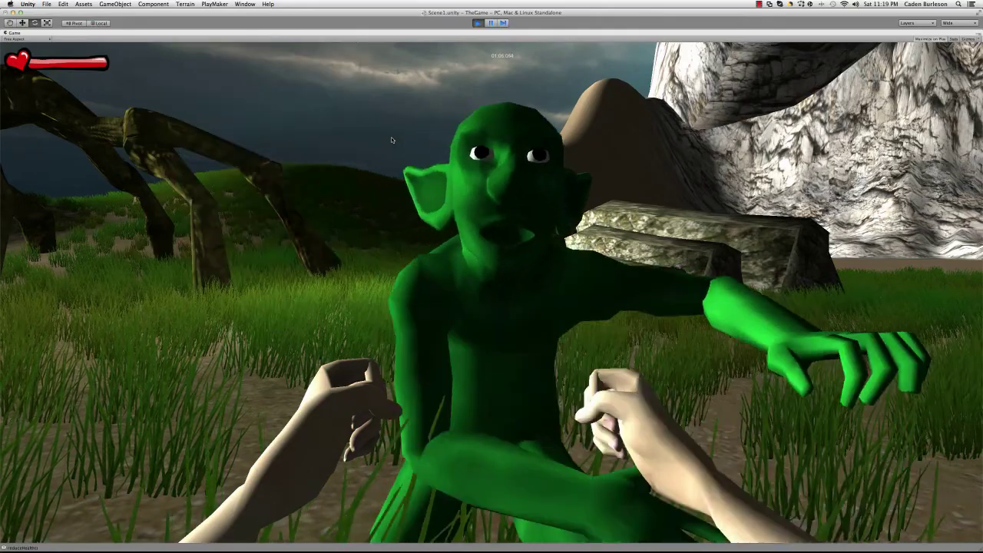
Punch the goblin three times, then turn away toward the trees.
left_click(391, 137)
left_click(391, 137)
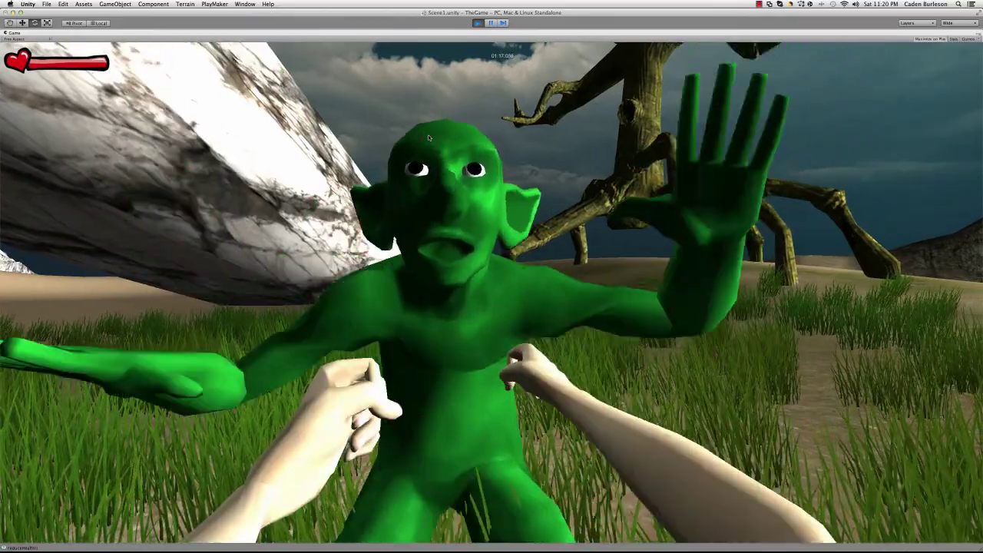
left_click(427, 135)
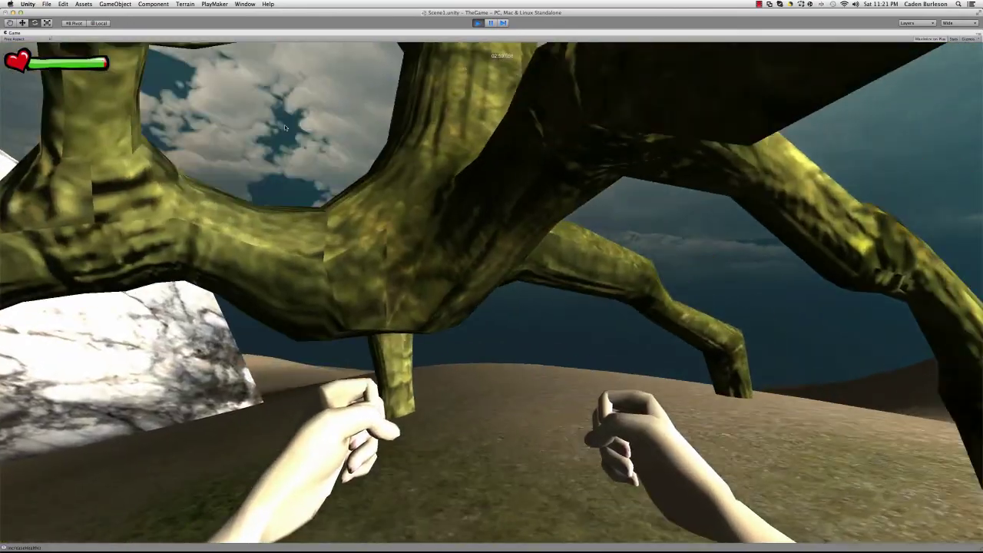
Turn from the tree and walk across the open hills until the goblin reaches the player.
key("w")
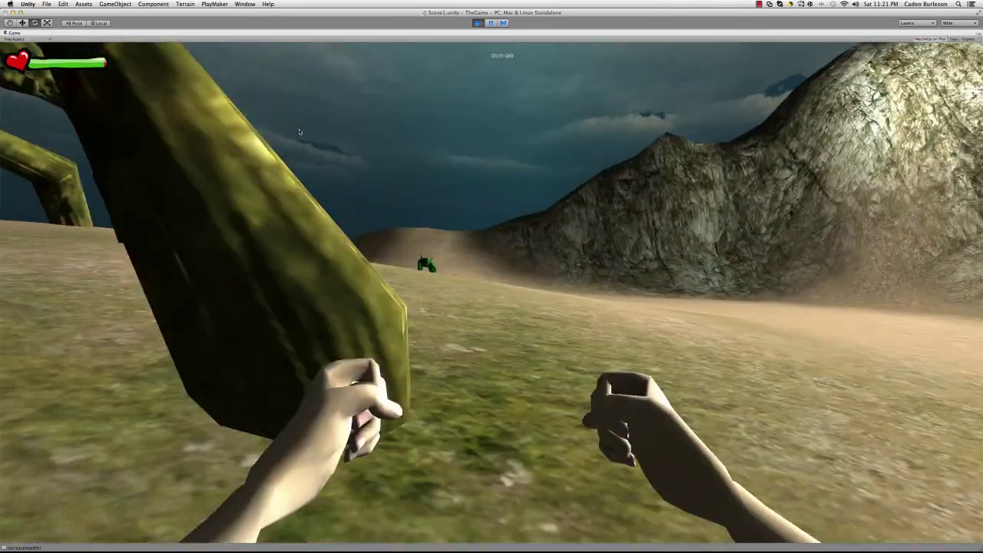
key("w")
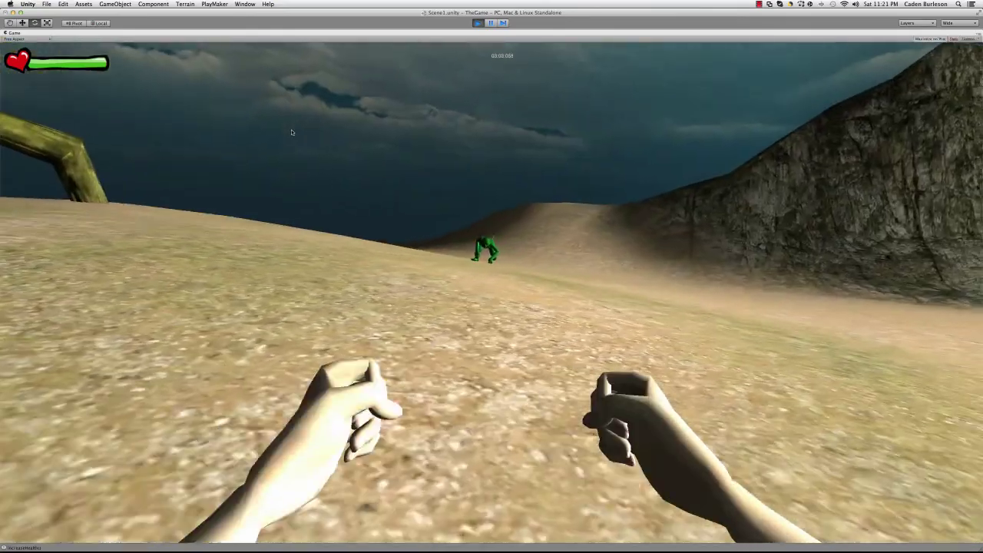
key("w")
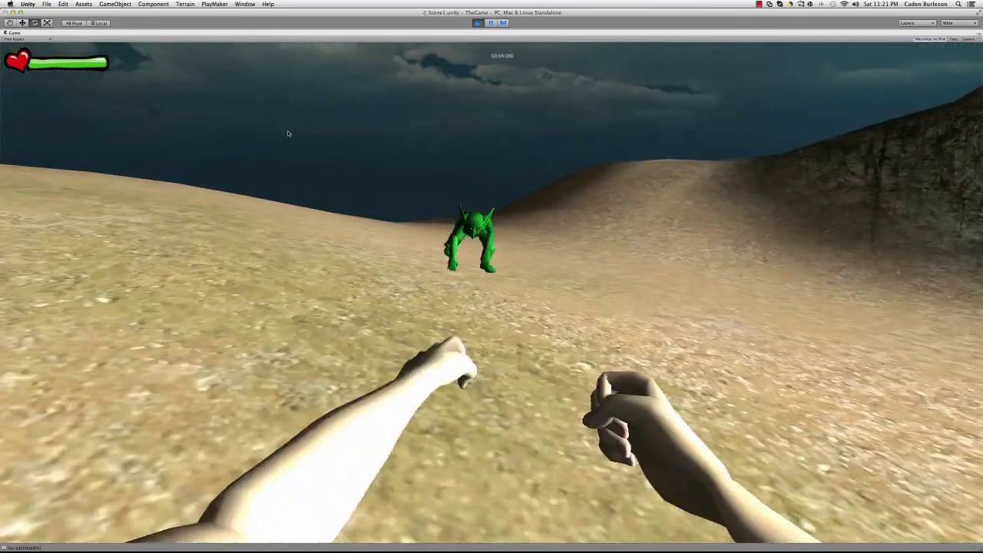
key("w")
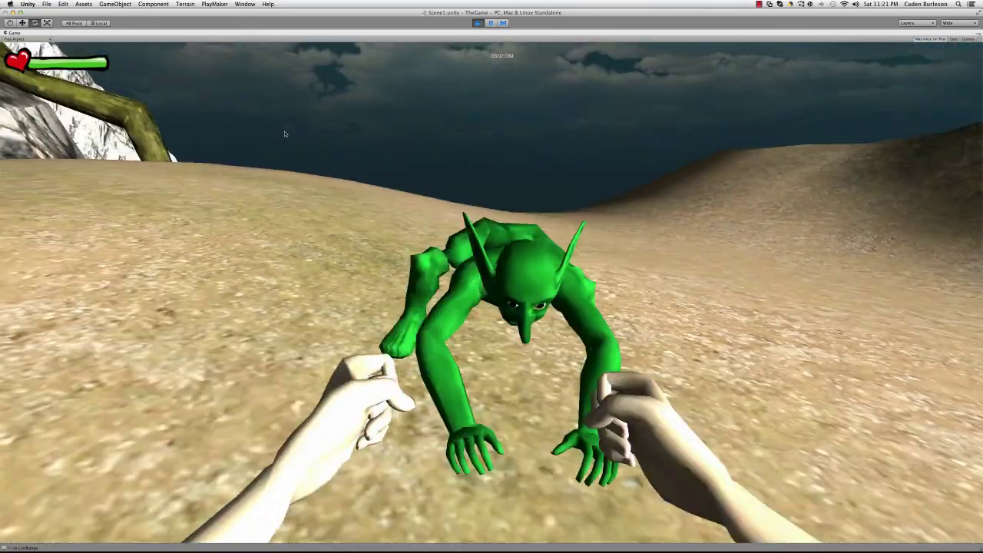